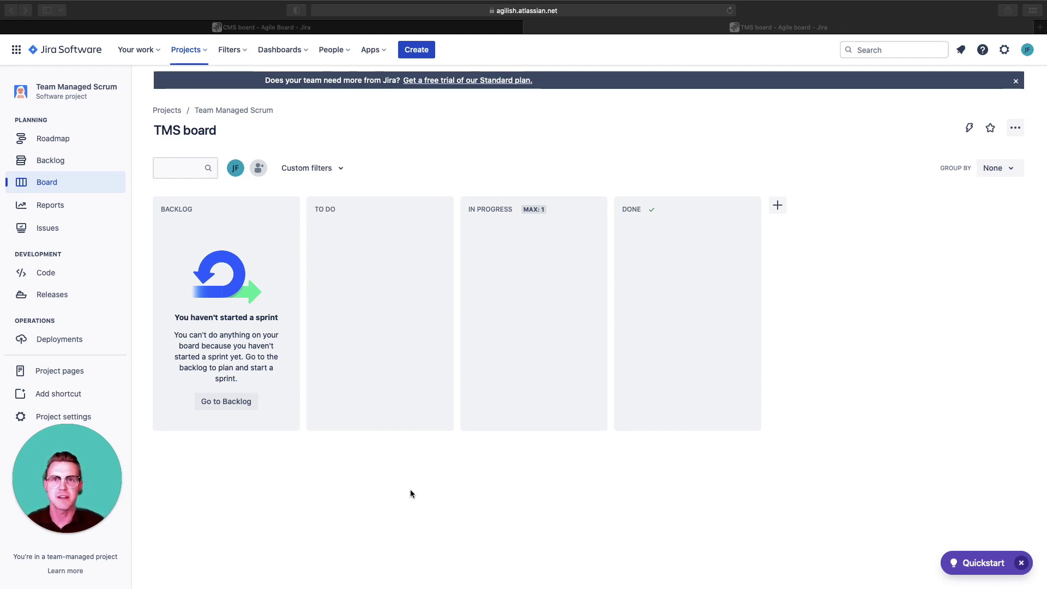
Step: Leave the empty TMS board and open the Team Managed Scrum project's Reports overview
{"action": "left_click", "coordinate": [31, 556]}
{"action": "left_click_drag", "start_coordinate": [12, 556], "coordinate": [123, 558]}
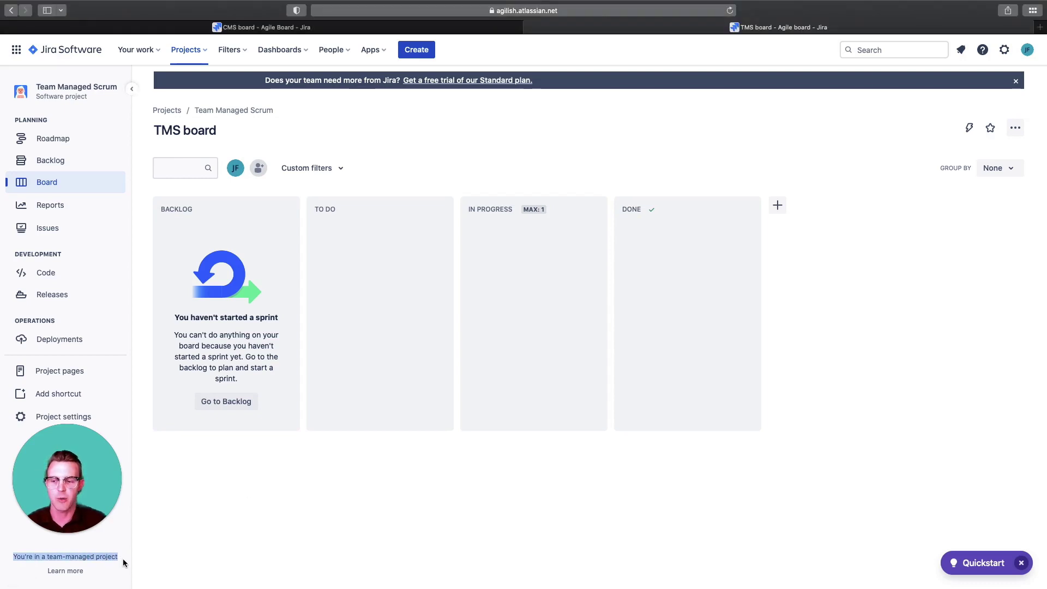
{"action": "left_click", "coordinate": [123, 559]}
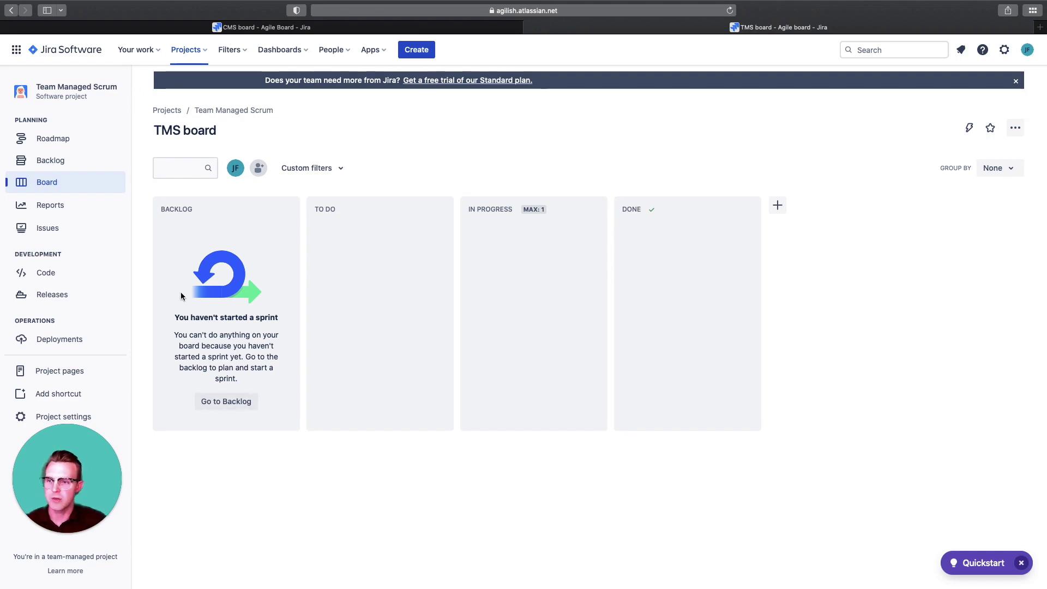
{"action": "left_click", "coordinate": [109, 205]}
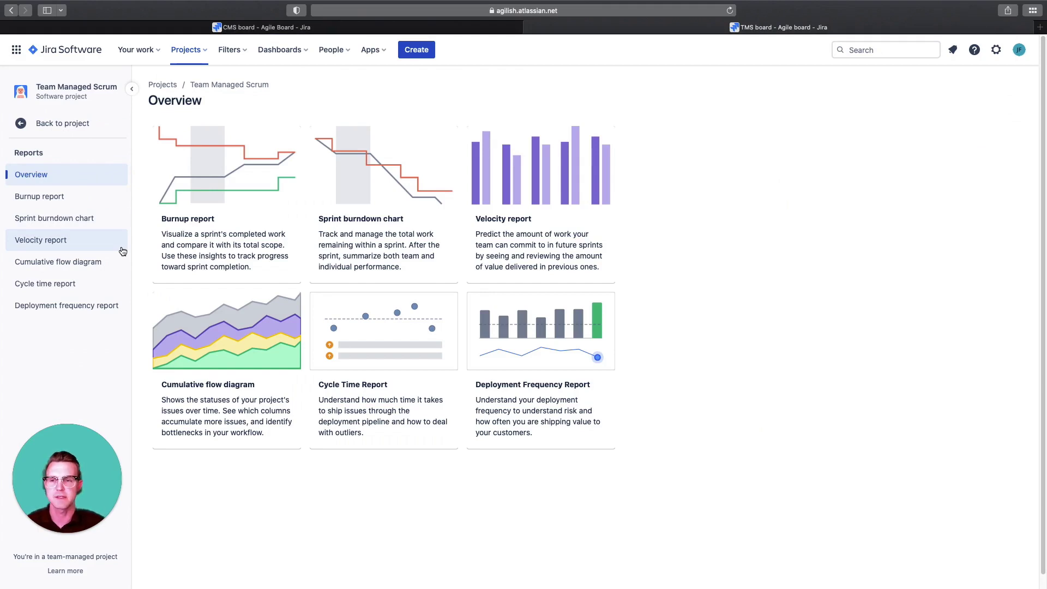
Step: Show the TMS Sprint 1 burnup by Issue count, then Time, then back to Story points
{"action": "left_click", "coordinate": [212, 227]}
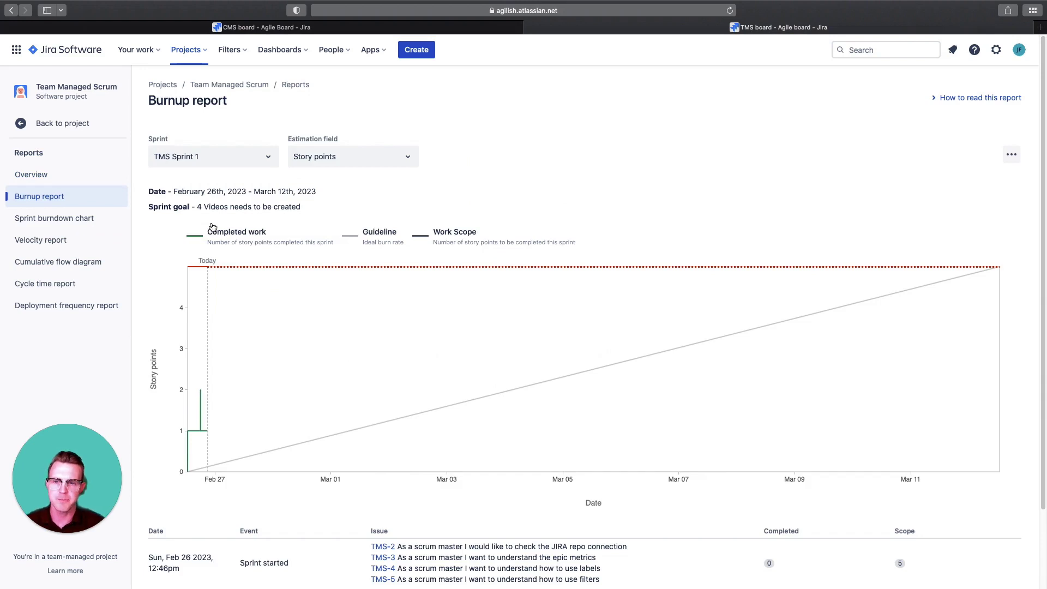
{"action": "left_click", "coordinate": [269, 156]}
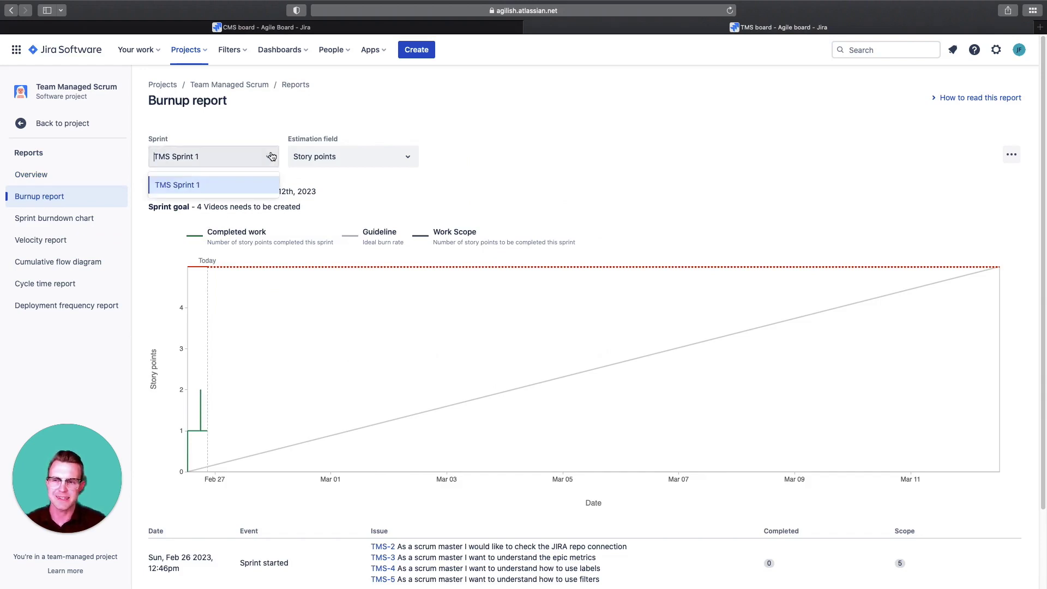
{"action": "left_click", "coordinate": [270, 157]}
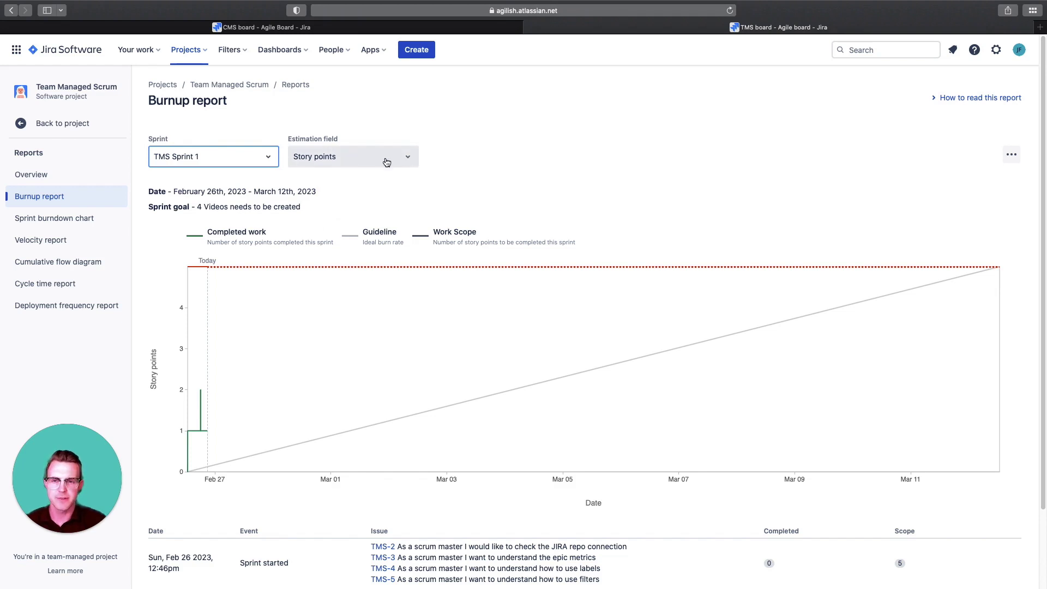
{"action": "left_click", "coordinate": [407, 158]}
{"action": "left_click", "coordinate": [371, 202]}
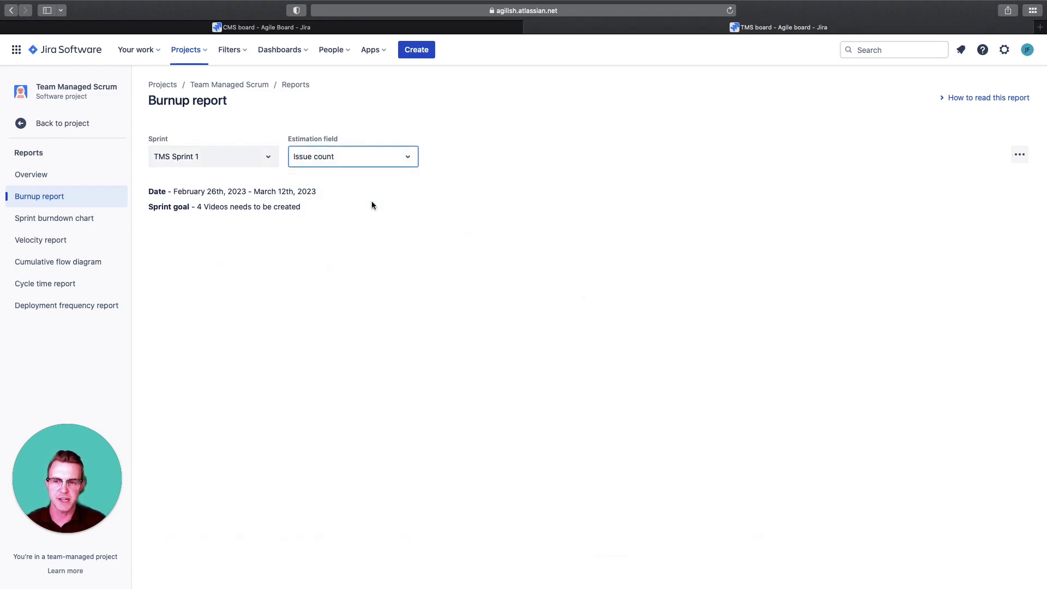
{"action": "left_click", "coordinate": [390, 162]}
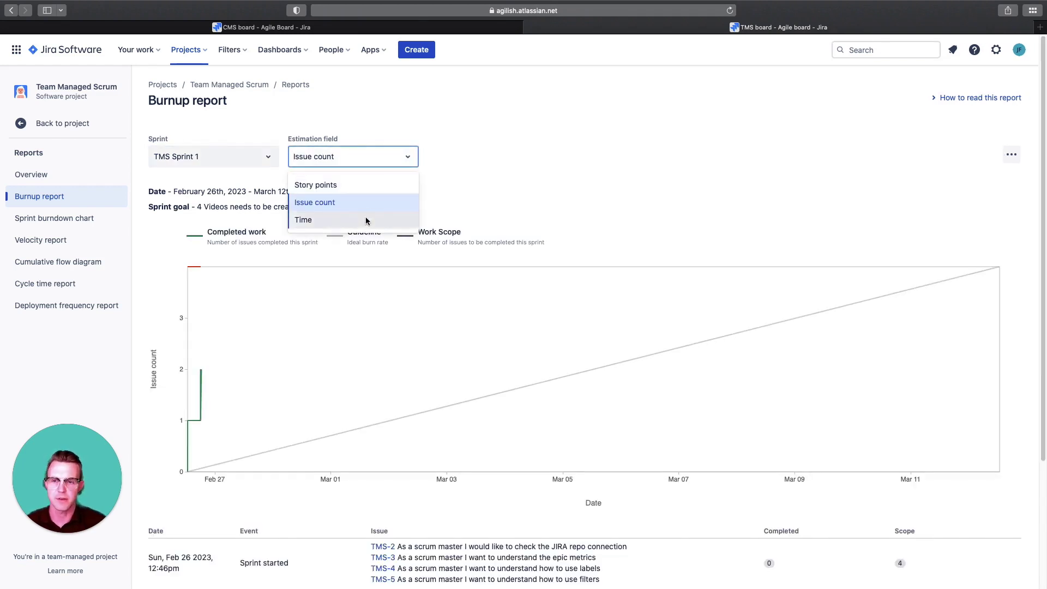
{"action": "left_click", "coordinate": [366, 219]}
{"action": "left_click", "coordinate": [389, 159]}
{"action": "left_click", "coordinate": [361, 183]}
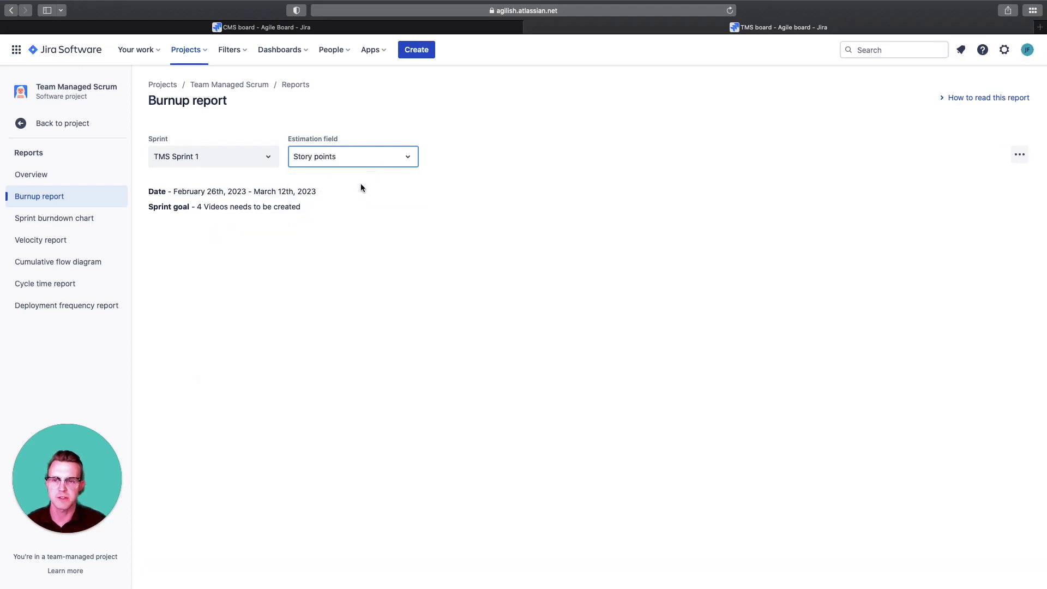
Step: Scroll through the burnup's sprint event table of completed and re-opened issues
{"action": "scroll", "coordinate": [499, 185], "scroll_direction": "down", "scroll_amount": 2}
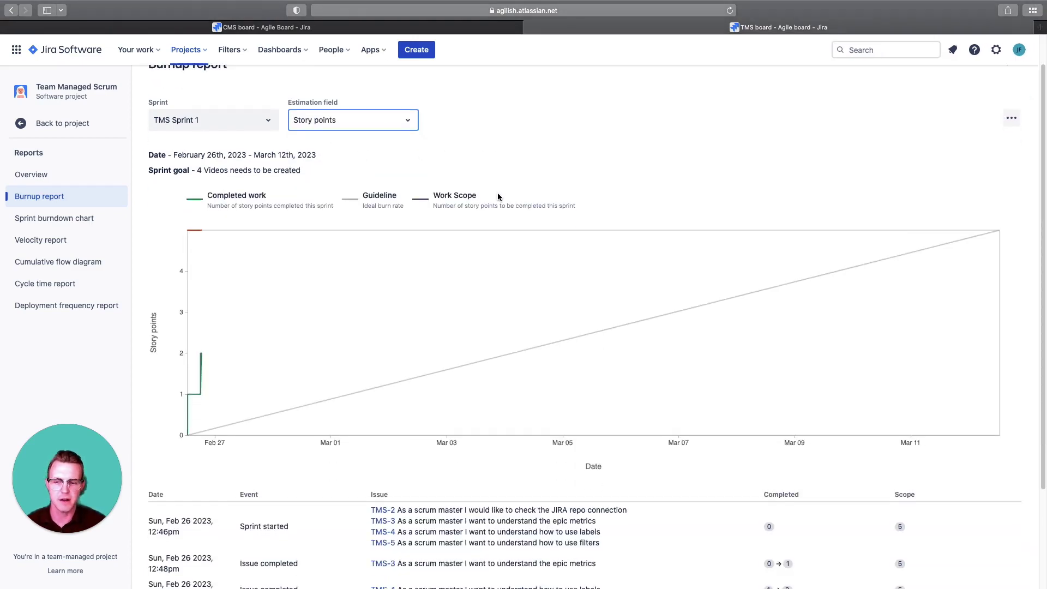
{"action": "scroll", "coordinate": [436, 300], "scroll_direction": "down", "scroll_amount": 1}
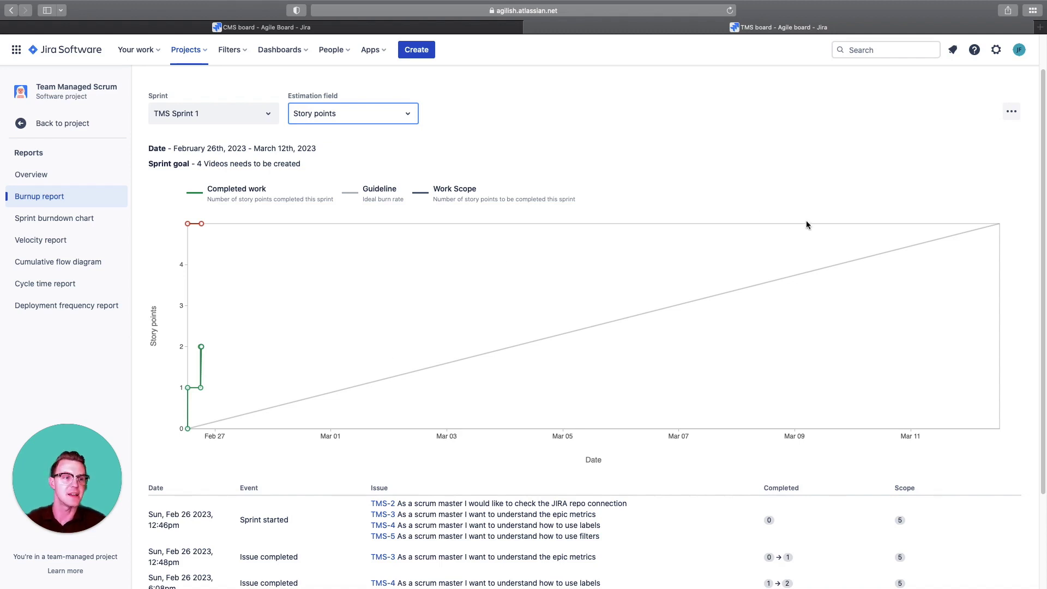
{"action": "scroll", "coordinate": [597, 406], "scroll_direction": "down", "scroll_amount": 3}
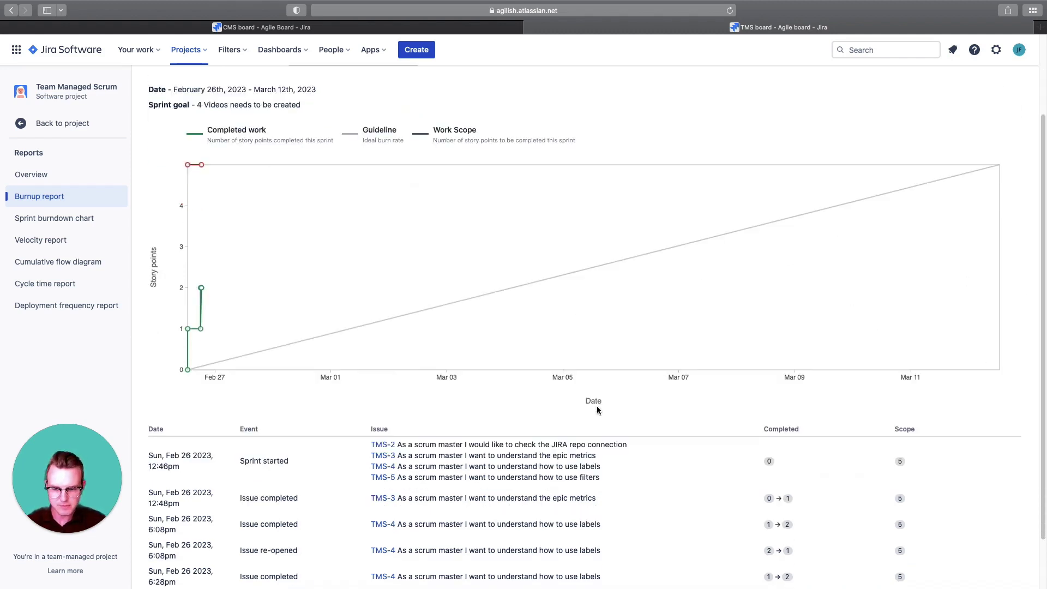
{"action": "scroll", "coordinate": [607, 415], "scroll_direction": "down", "scroll_amount": 2}
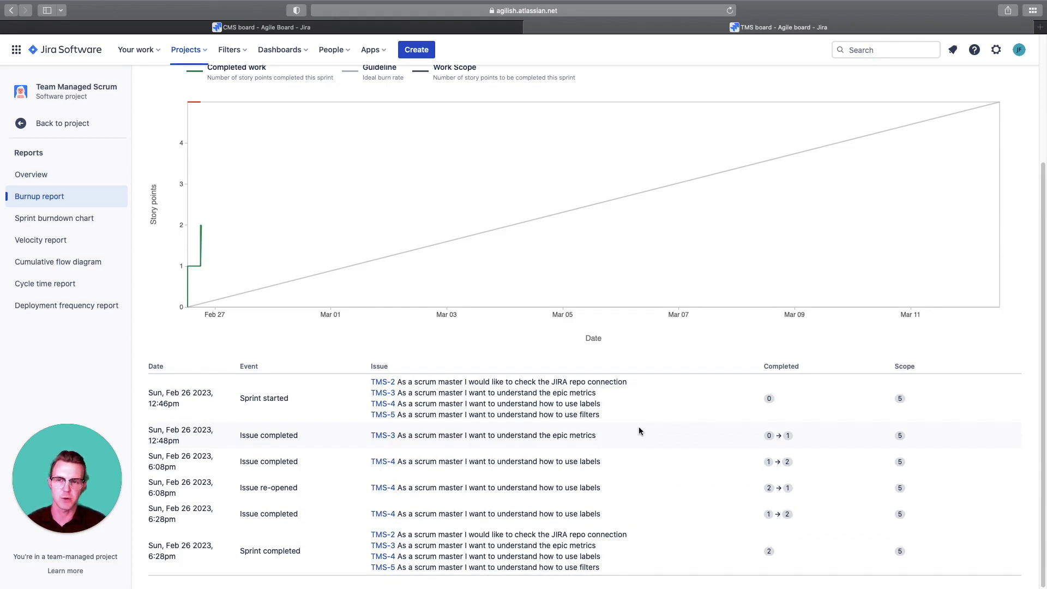
{"action": "scroll", "coordinate": [594, 436], "scroll_direction": "up", "scroll_amount": 6}
{"action": "scroll", "coordinate": [595, 438], "scroll_direction": "up", "scroll_amount": 1}
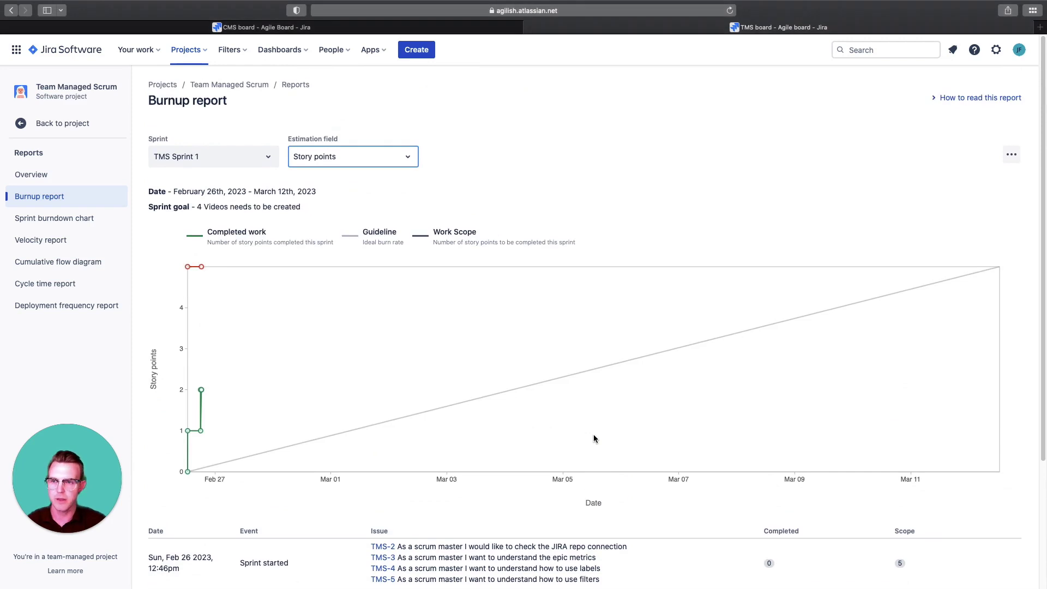
Step: Open the TMS Sprint 1 sprint burndown chart and measure it by Issue count
{"action": "left_click", "coordinate": [164, 212]}
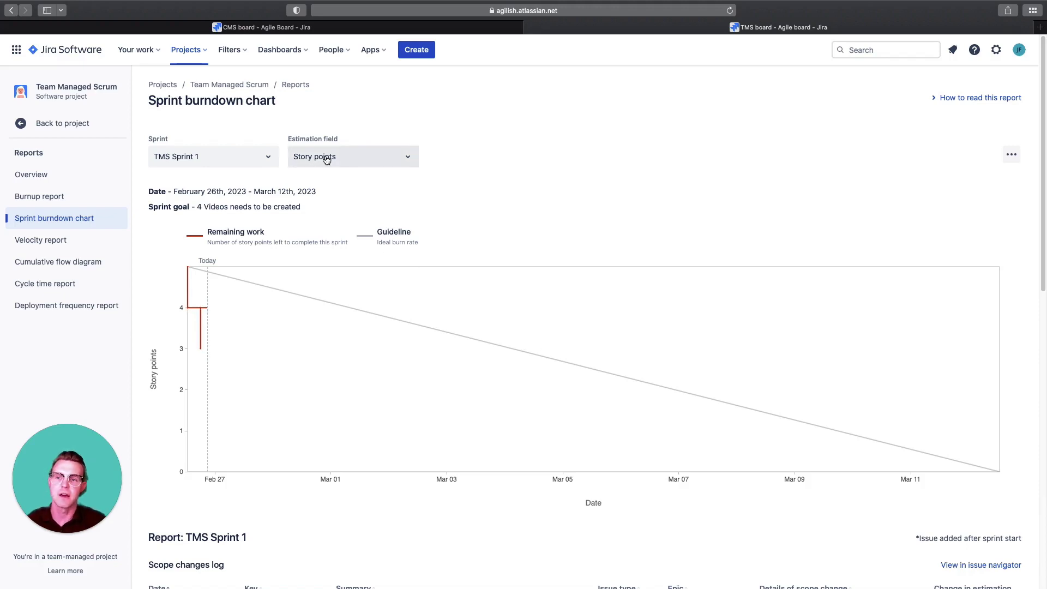
{"action": "left_click", "coordinate": [258, 161]}
{"action": "left_click", "coordinate": [330, 163]}
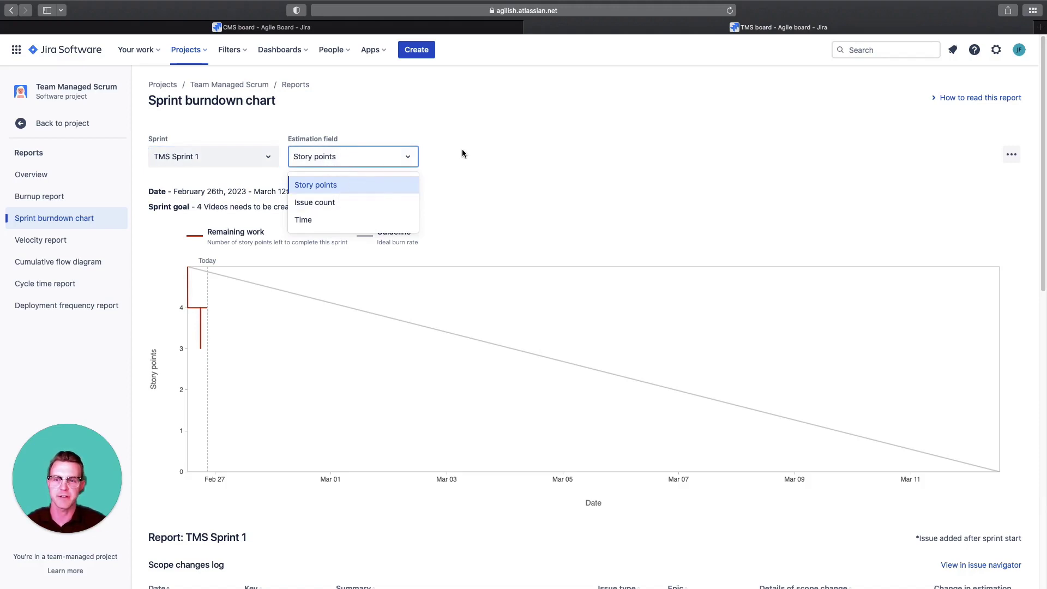
{"action": "left_click", "coordinate": [355, 204]}
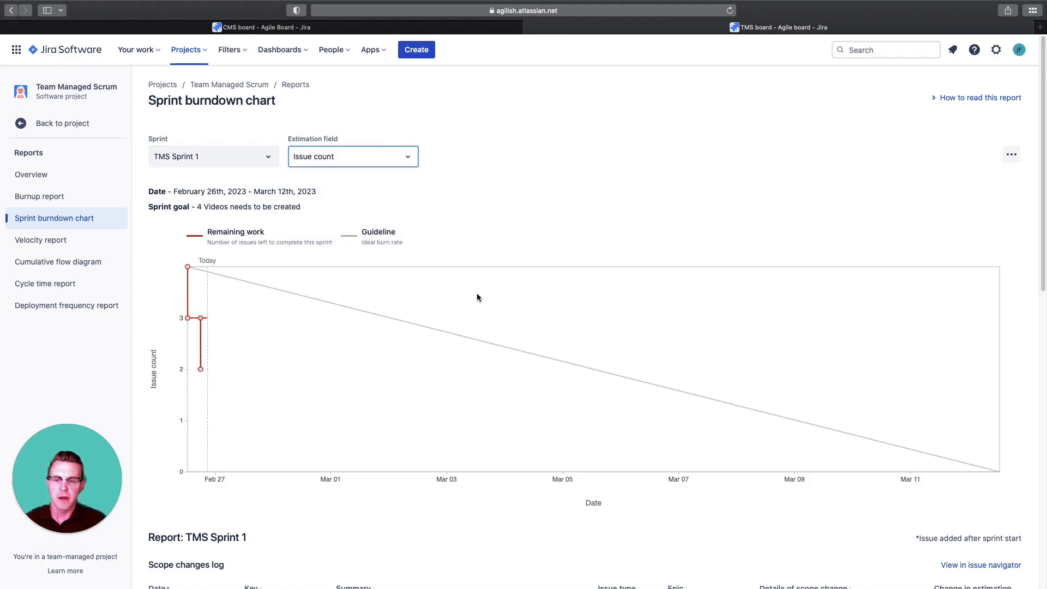
Step: Review the burndown's scope change and issue tables, then move to the Velocity report
{"action": "scroll", "coordinate": [480, 295], "scroll_direction": "down", "scroll_amount": 3}
{"action": "scroll", "coordinate": [488, 303], "scroll_direction": "down", "scroll_amount": 4}
{"action": "scroll", "coordinate": [489, 302], "scroll_direction": "down", "scroll_amount": 15}
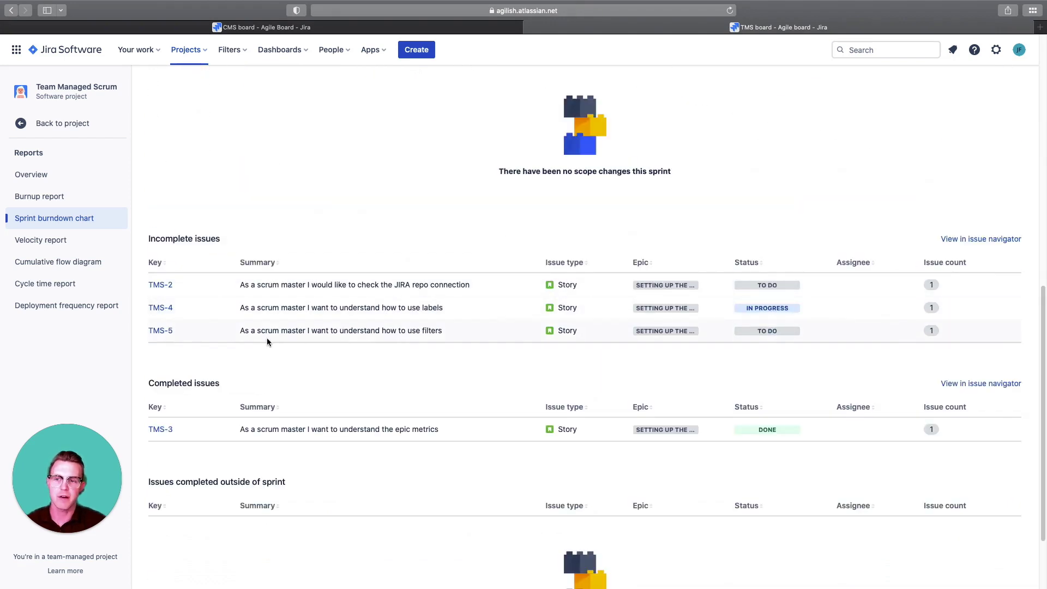
{"action": "scroll", "coordinate": [341, 376], "scroll_direction": "up", "scroll_amount": 1}
{"action": "scroll", "coordinate": [344, 382], "scroll_direction": "up", "scroll_amount": 2}
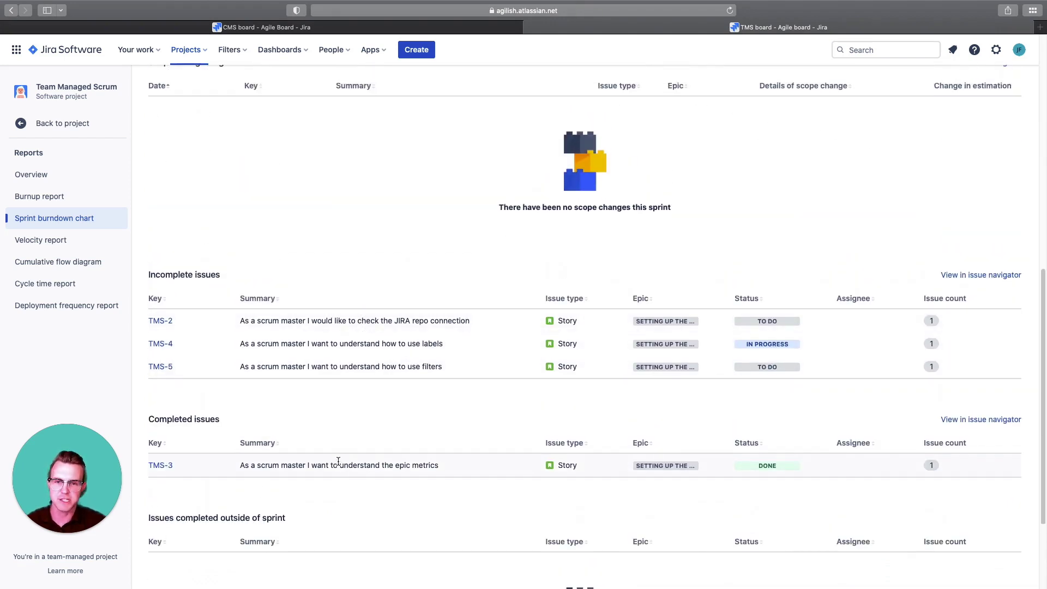
{"action": "scroll", "coordinate": [338, 461], "scroll_direction": "up", "scroll_amount": 3}
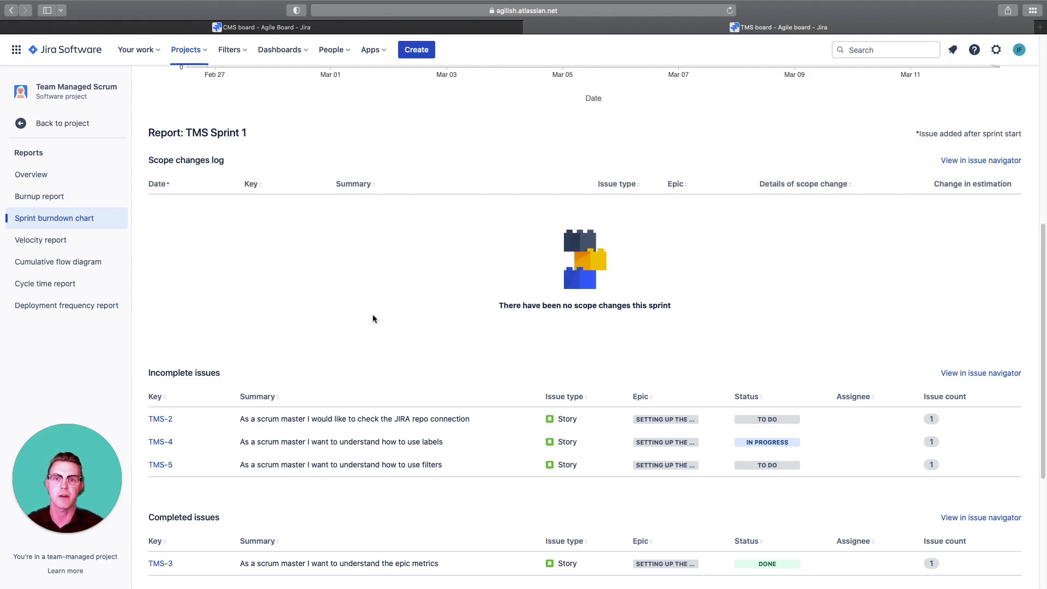
{"action": "left_click", "coordinate": [20, 240]}
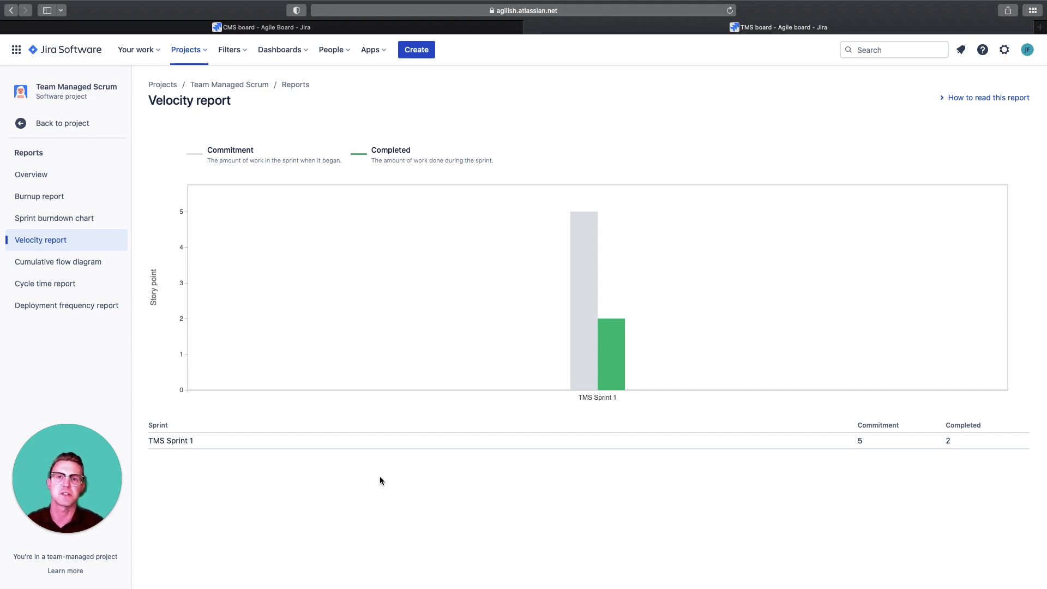
Step: Go from the velocity report (5 committed, 2 completed) to the Cumulative flow diagram
{"action": "left_click", "coordinate": [58, 263]}
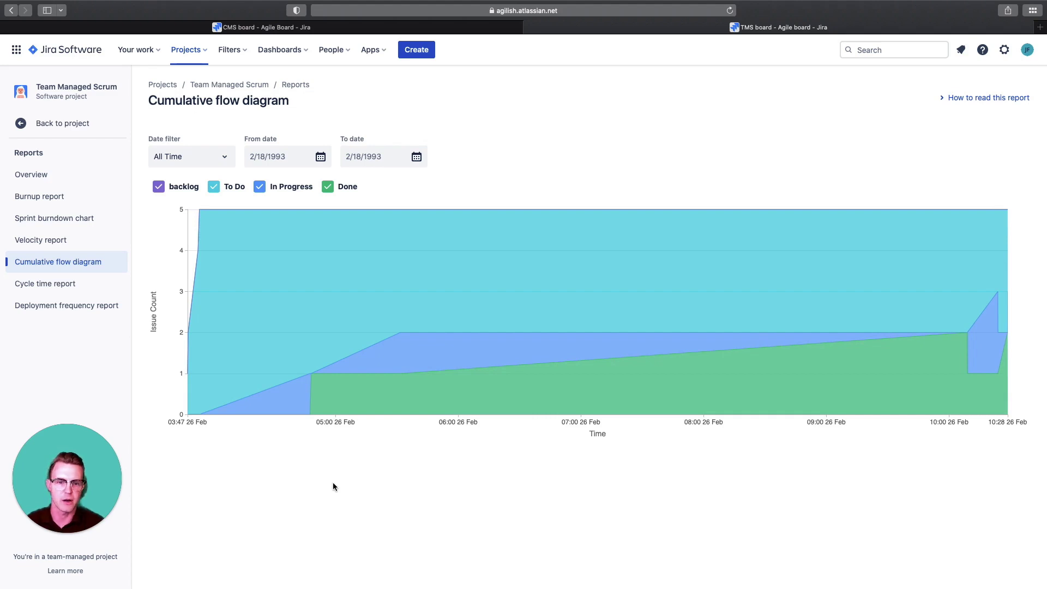
Step: Hide and re-show the In Progress, Done and To Do areas of the cumulative flow chart
{"action": "left_click", "coordinate": [260, 186]}
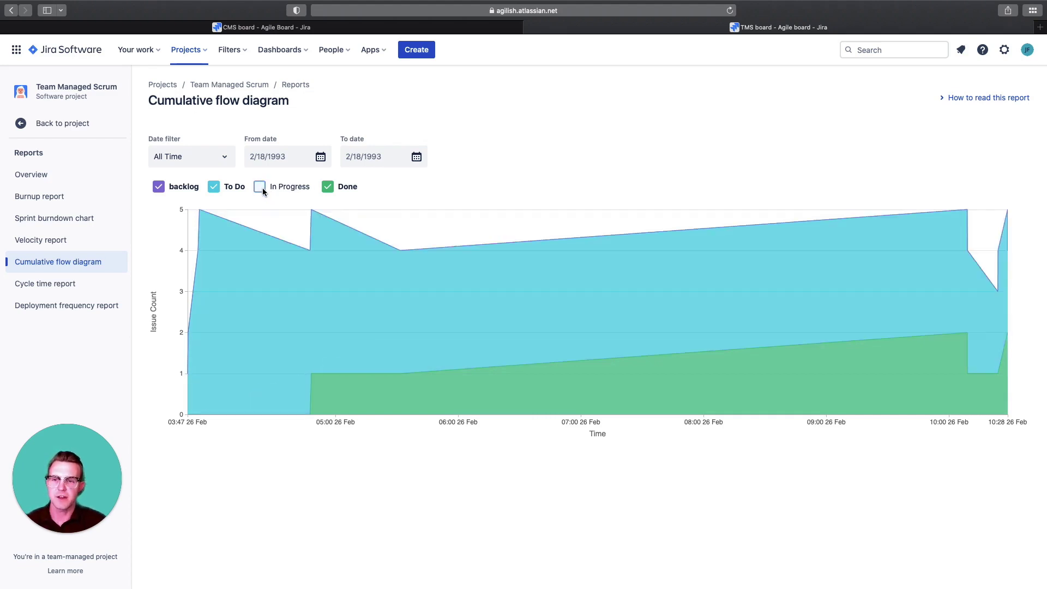
{"action": "left_click", "coordinate": [261, 187]}
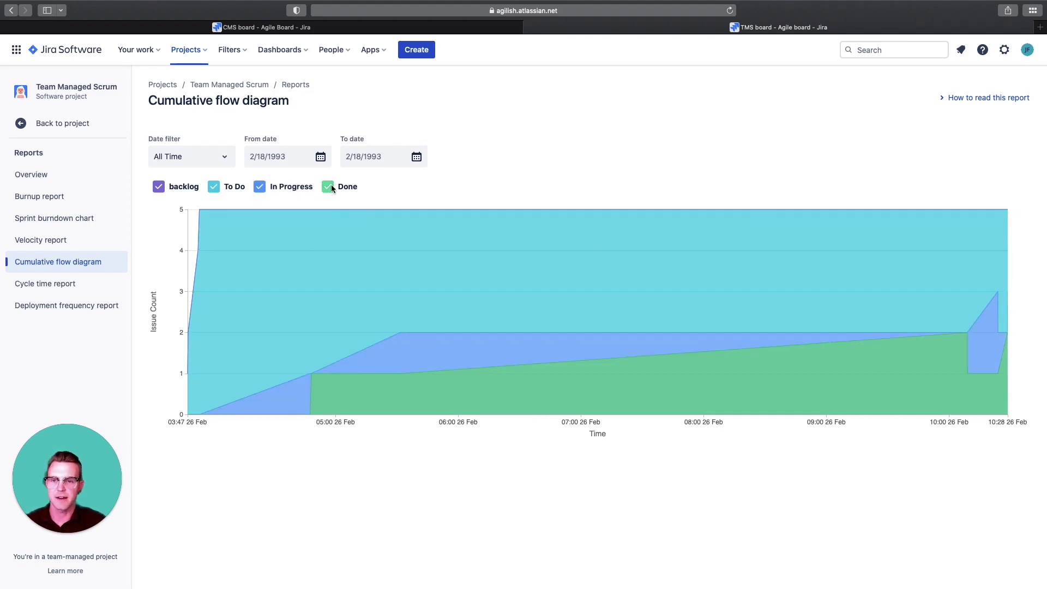
{"action": "left_click", "coordinate": [332, 185]}
{"action": "left_click", "coordinate": [331, 185]}
{"action": "left_click", "coordinate": [263, 186]}
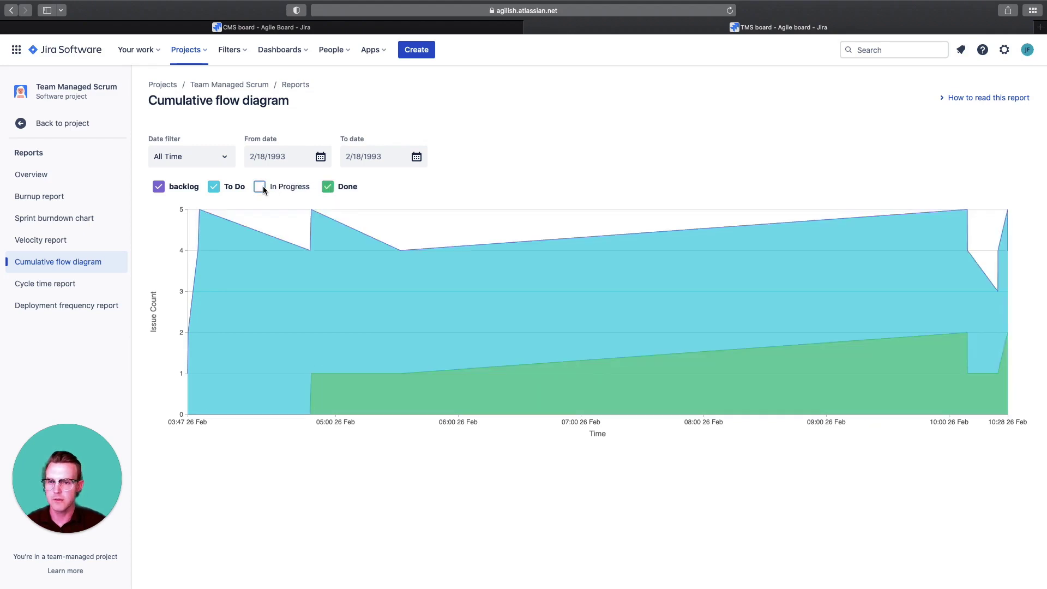
{"action": "left_click", "coordinate": [262, 186]}
{"action": "left_click", "coordinate": [218, 185]}
{"action": "left_click", "coordinate": [217, 185]}
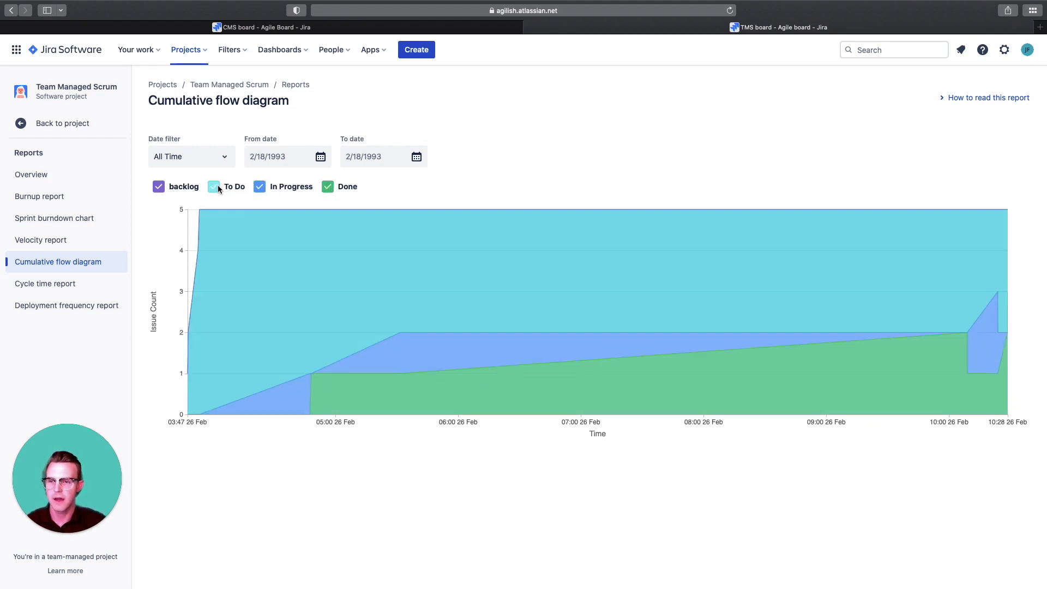
Step: Set the date filter to Past 2 Weeks, leave the From date unchanged, then open Cycle time
{"action": "left_click", "coordinate": [212, 161]}
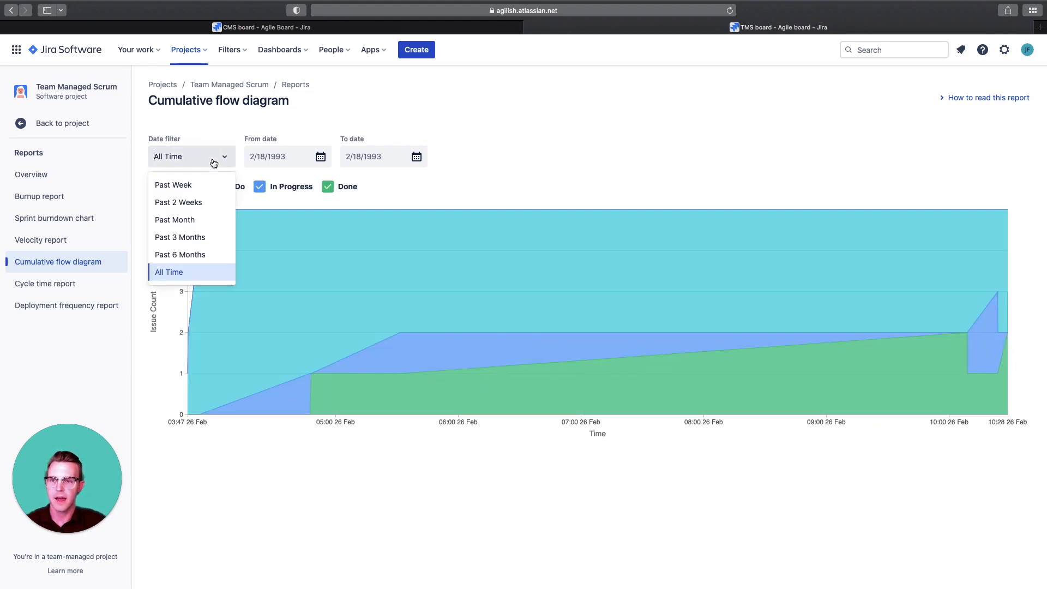
{"action": "left_click", "coordinate": [208, 204]}
{"action": "left_click", "coordinate": [287, 157]}
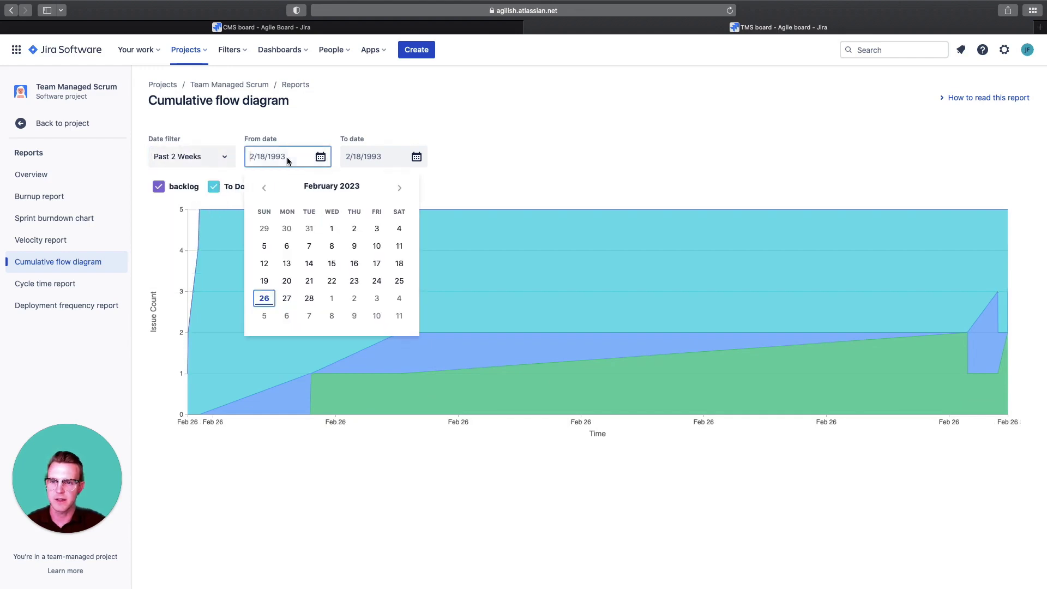
{"action": "left_click", "coordinate": [500, 146]}
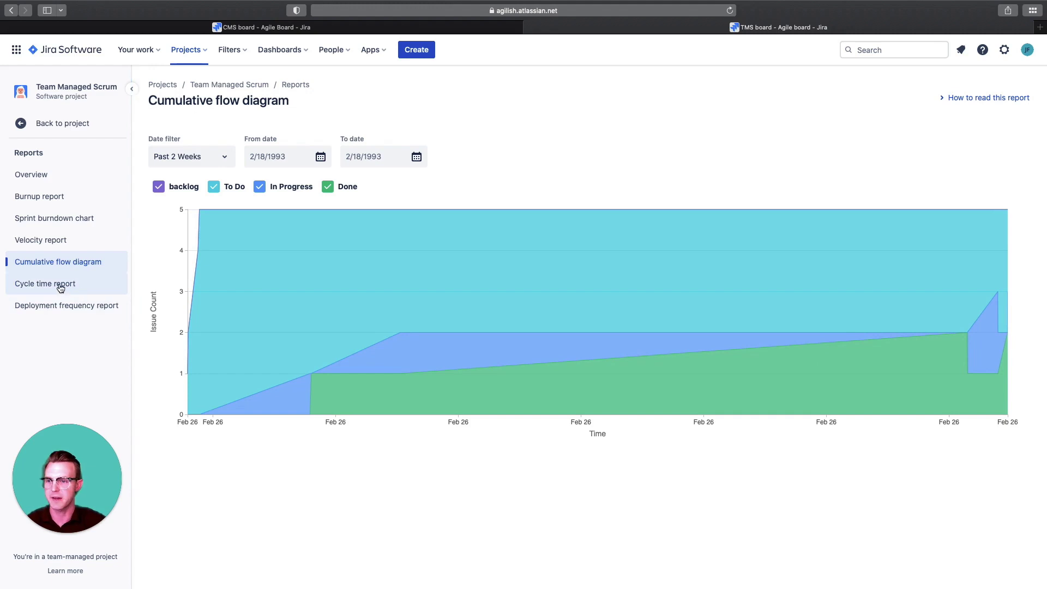
{"action": "left_click", "coordinate": [83, 292]}
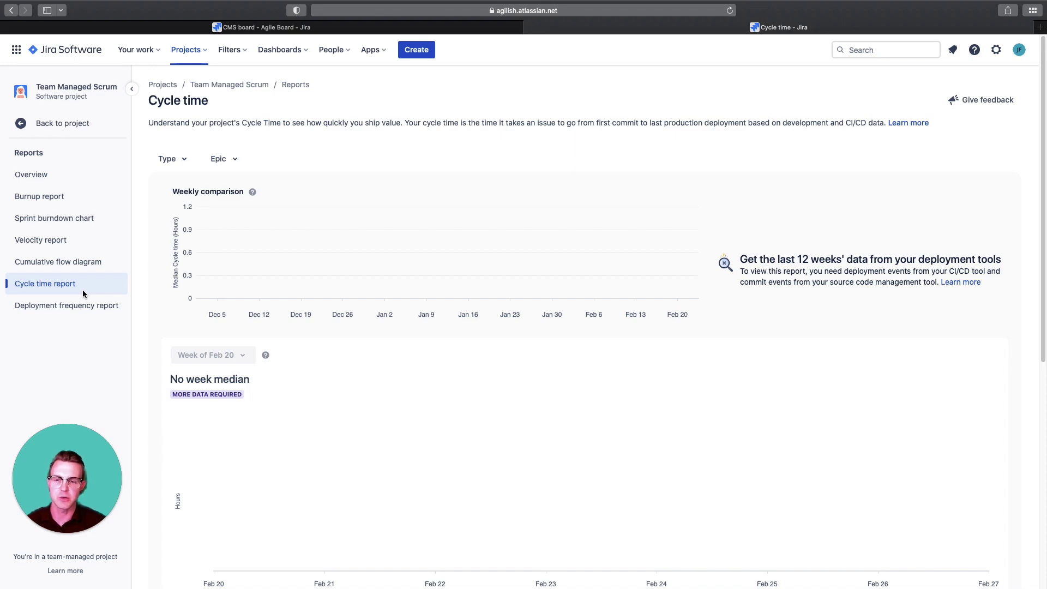
Step: Scroll through the cycle time report showing no week median, then open Deployment frequency
{"action": "scroll", "coordinate": [311, 364], "scroll_direction": "down", "scroll_amount": 5}
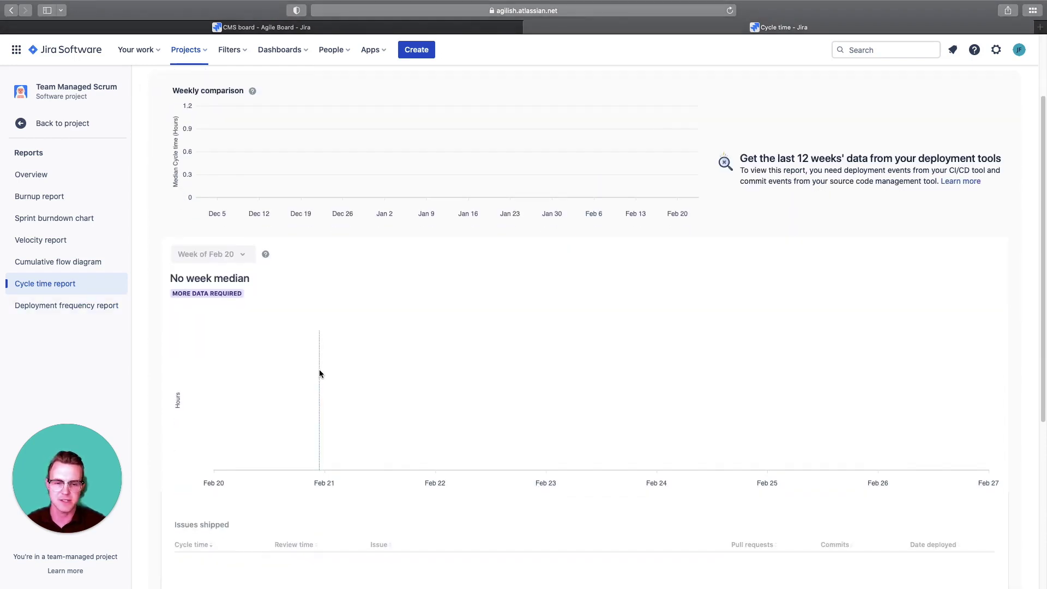
{"action": "scroll", "coordinate": [319, 373], "scroll_direction": "up", "scroll_amount": 5}
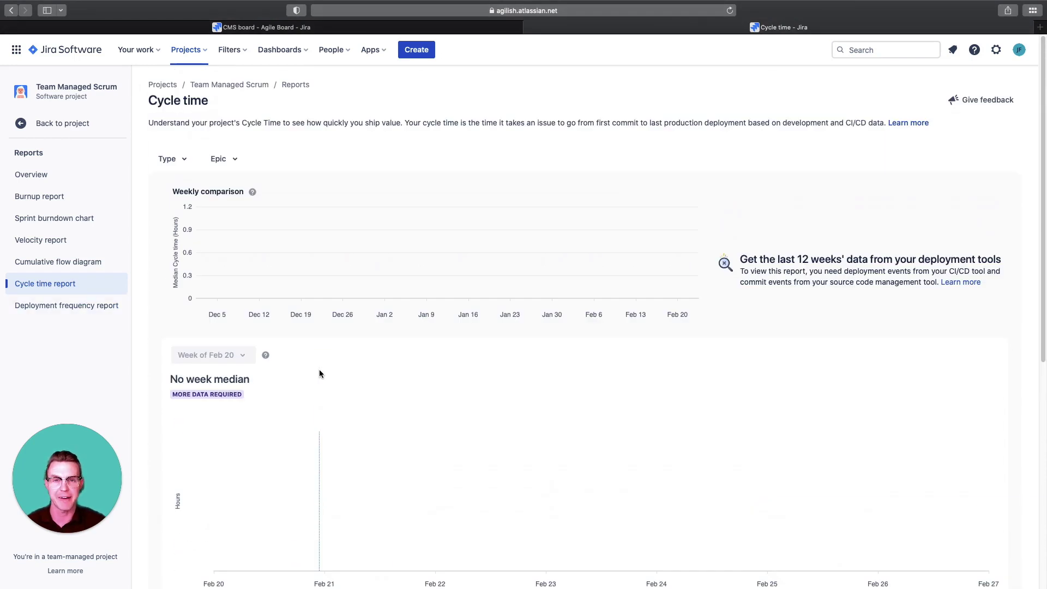
{"action": "left_click", "coordinate": [64, 309]}
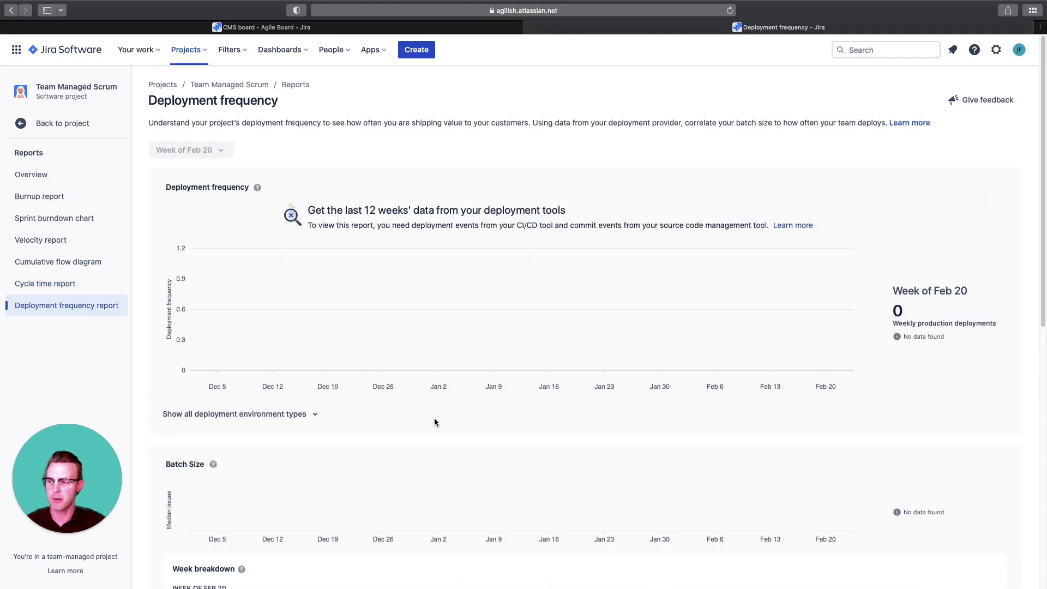